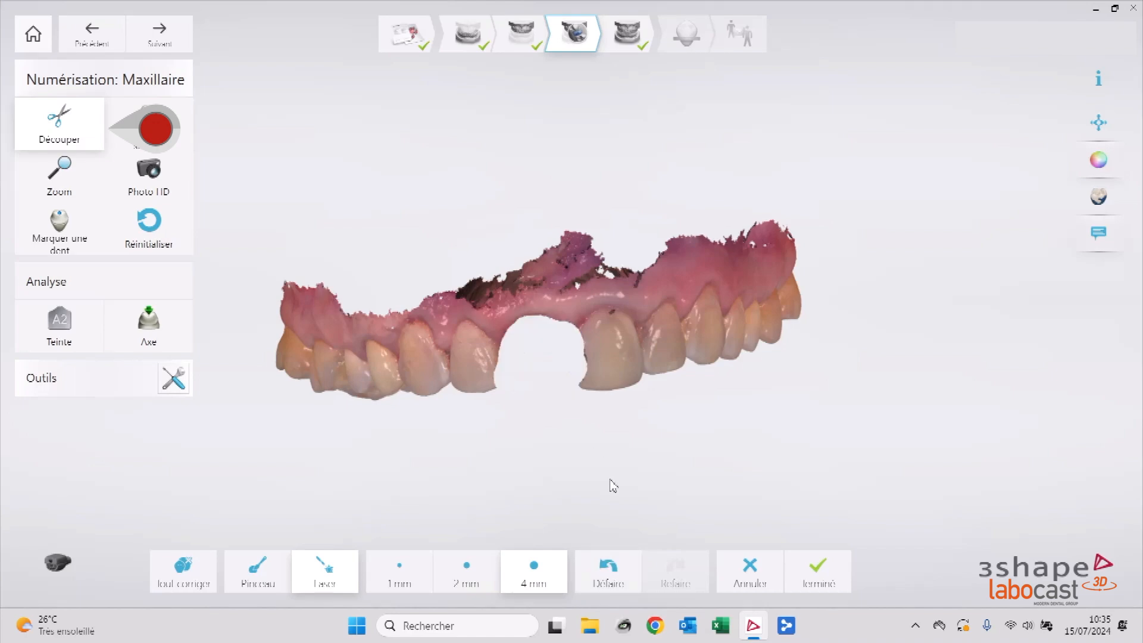
Lock the surfaces of the teeth on both sides of the trimmed gap in the maxillary scan with the 4 mm brush.
{"action": "right_click_drag", "start_coordinate": [633, 501], "coordinate": [612, 433]}
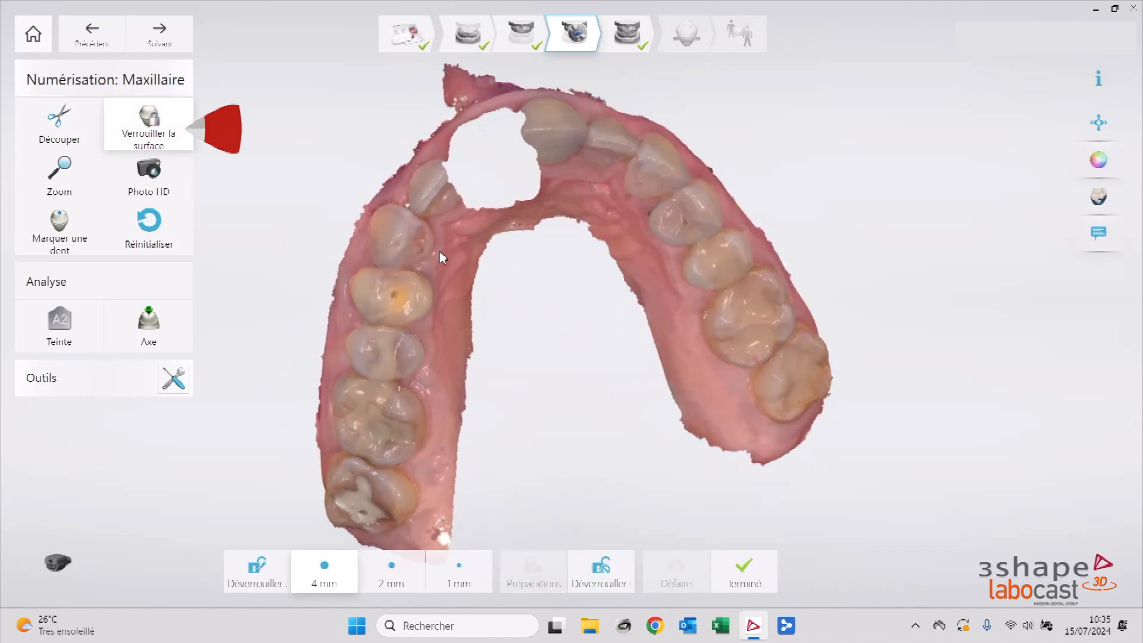
{"action": "mouse_move", "coordinate": [429, 186]}
{"action": "left_mouse_down"}
{"action": "mouse_move", "coordinate": [437, 208]}
{"action": "mouse_move", "coordinate": [384, 214]}
{"action": "mouse_move", "coordinate": [381, 286]}
{"action": "left_mouse_up"}
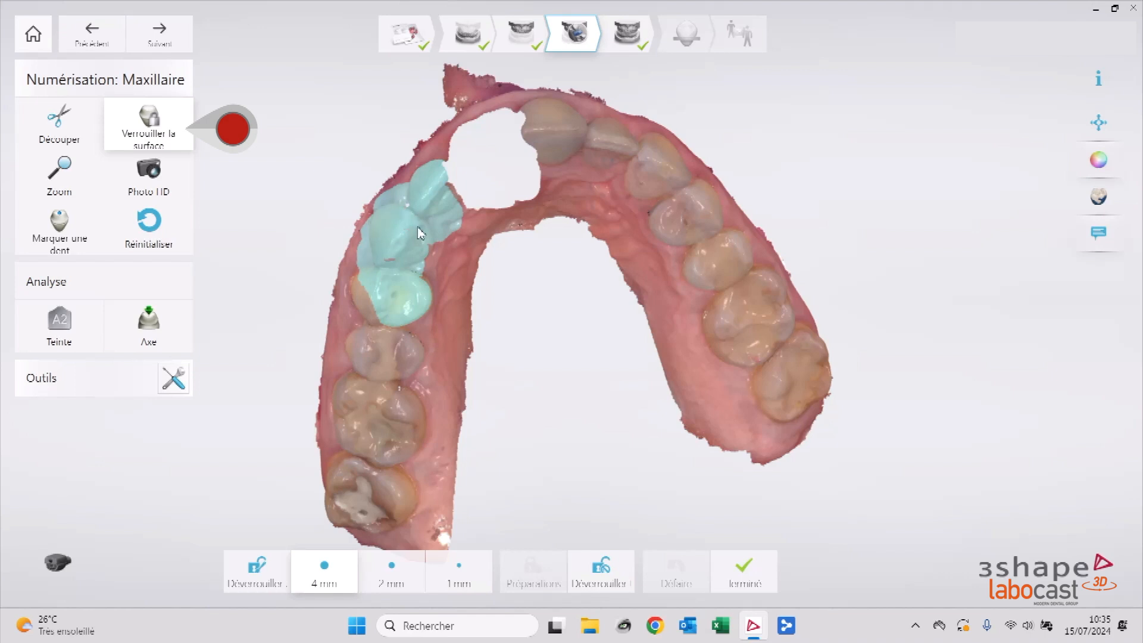
{"action": "mouse_move", "coordinate": [449, 201]}
{"action": "left_mouse_down"}
{"action": "mouse_move", "coordinate": [384, 306]}
{"action": "mouse_move", "coordinate": [357, 301]}
{"action": "mouse_move", "coordinate": [357, 312]}
{"action": "left_mouse_up"}
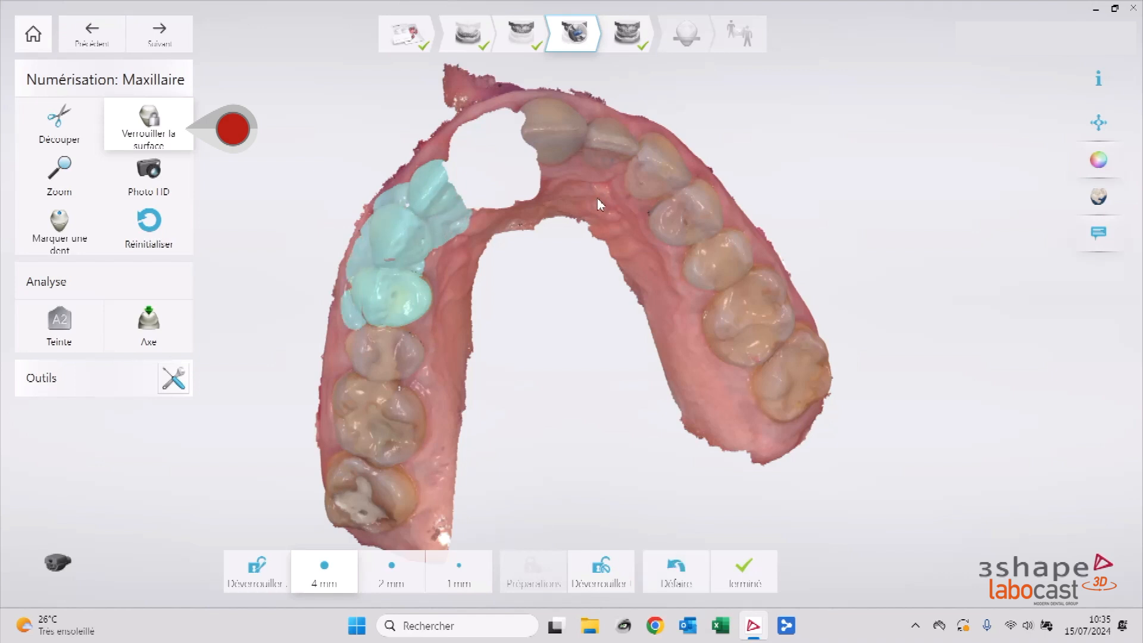
{"action": "mouse_move", "coordinate": [571, 125]}
{"action": "left_mouse_down"}
{"action": "mouse_move", "coordinate": [556, 150]}
{"action": "mouse_move", "coordinate": [600, 124]}
{"action": "mouse_move", "coordinate": [676, 181]}
{"action": "mouse_move", "coordinate": [634, 185]}
{"action": "mouse_move", "coordinate": [616, 148]}
{"action": "mouse_move", "coordinate": [621, 161]}
{"action": "left_mouse_up"}
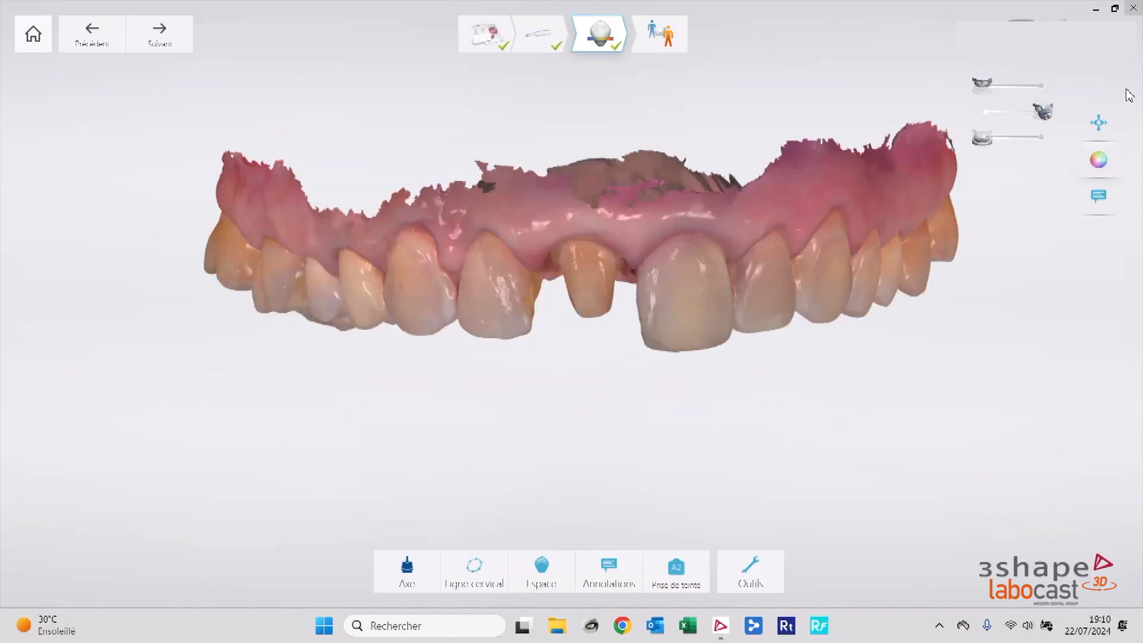
Display the mandibular scan together with the maxillary preparation scan and examine the bite.
{"action": "left_click_drag", "start_coordinate": [981, 138], "coordinate": [1042, 138]}
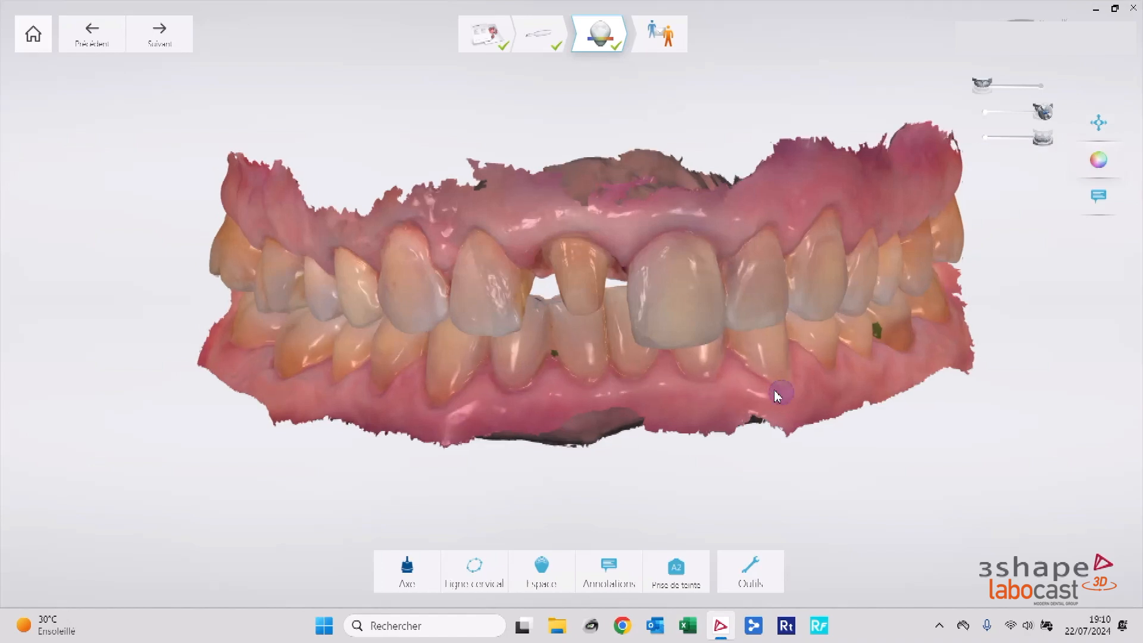
{"action": "left_click_drag", "start_coordinate": [776, 394], "coordinate": [1048, 280]}
{"action": "left_click", "coordinate": [985, 137]}
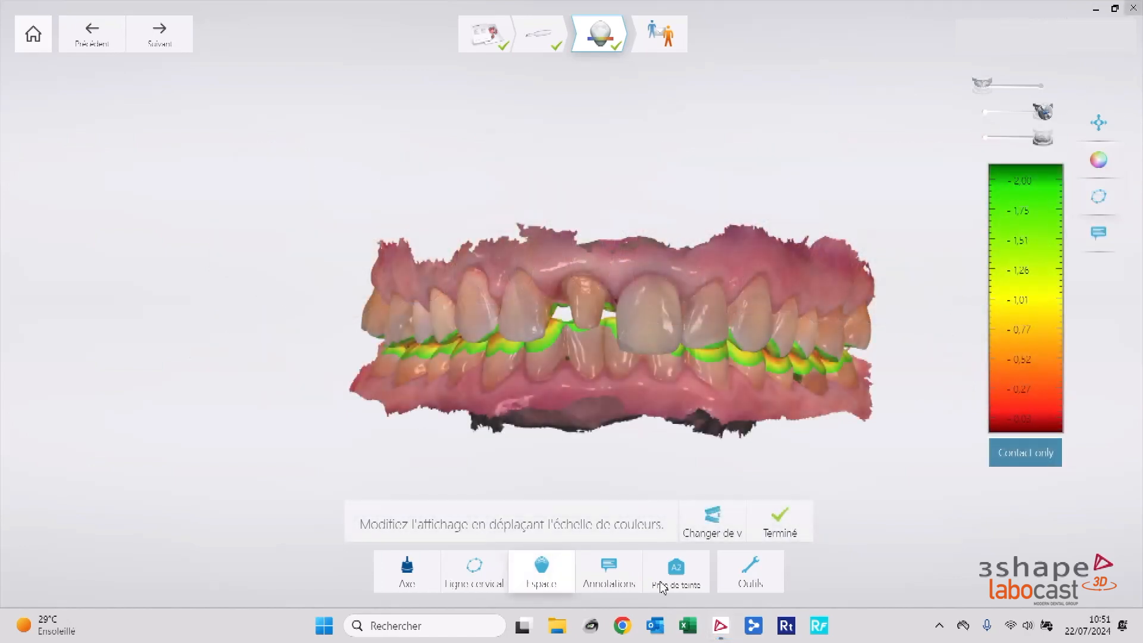
Run the occlusal space analysis and examine the clearance on the upper arch in the opened-jaw view.
{"action": "left_click", "coordinate": [780, 522]}
{"action": "left_click", "coordinate": [541, 573]}
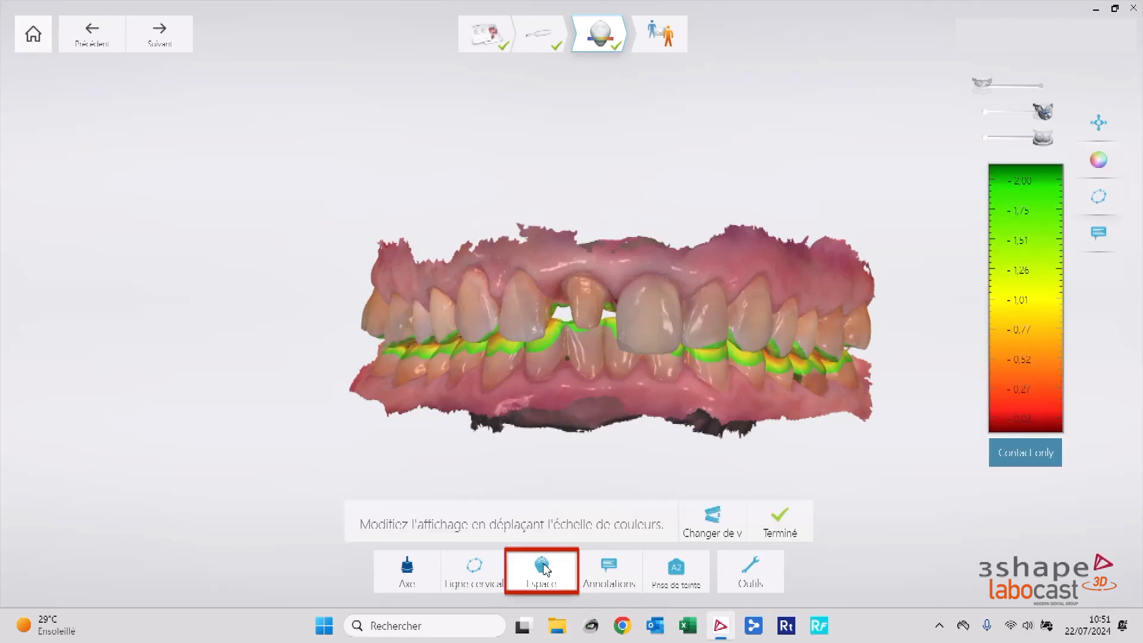
{"action": "left_click", "coordinate": [712, 521]}
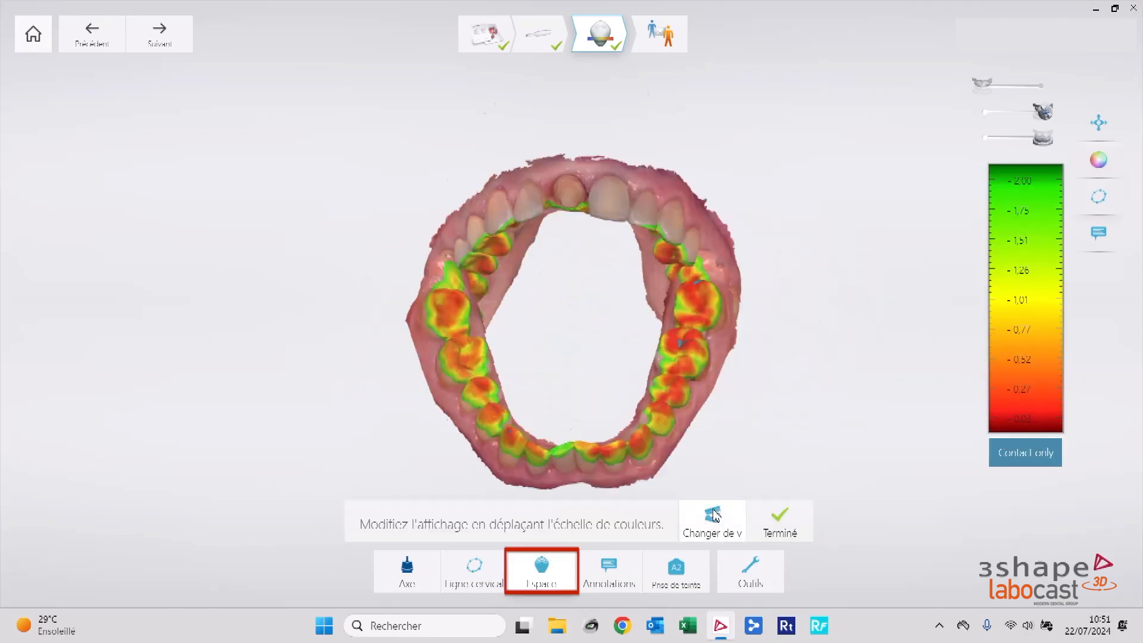
{"action": "right_click_drag", "start_coordinate": [670, 427], "coordinate": [612, 283]}
{"action": "scroll", "coordinate": [648, 350], "scroll_direction": "up", "scroll_amount": 5}
Restrict the space analysis to contact points only and inspect them on the upper arch.
{"action": "left_click", "coordinate": [1026, 457]}
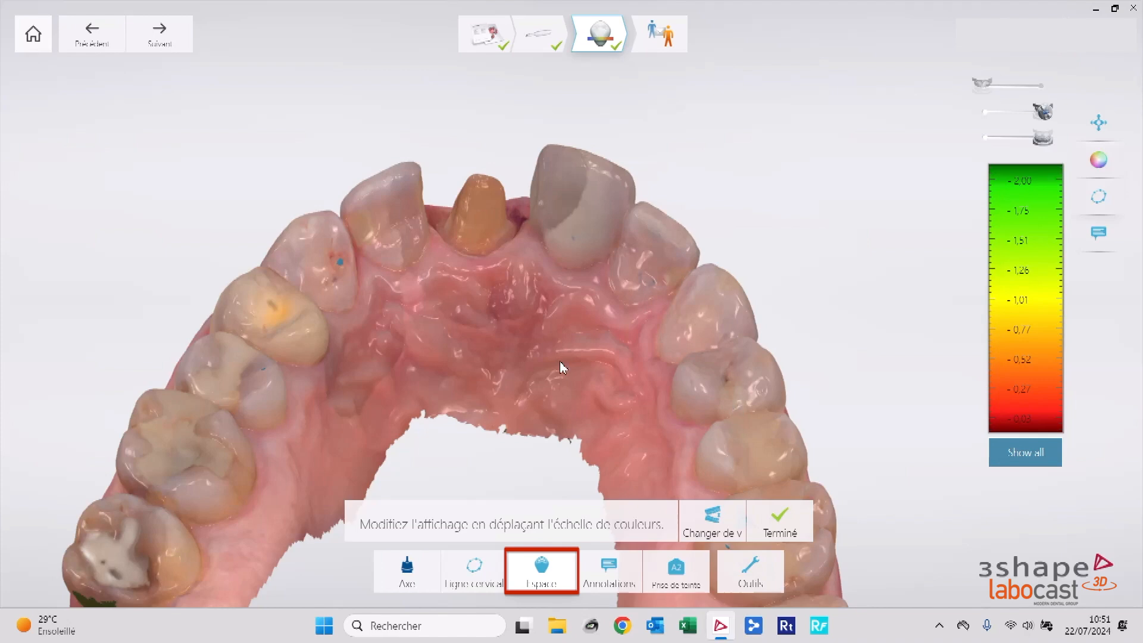
{"action": "scroll", "coordinate": [597, 385], "scroll_direction": "up", "scroll_amount": 2}
{"action": "right_click_drag", "start_coordinate": [600, 388], "coordinate": [632, 401]}
{"action": "scroll", "coordinate": [631, 401], "scroll_direction": "down", "scroll_amount": 6}
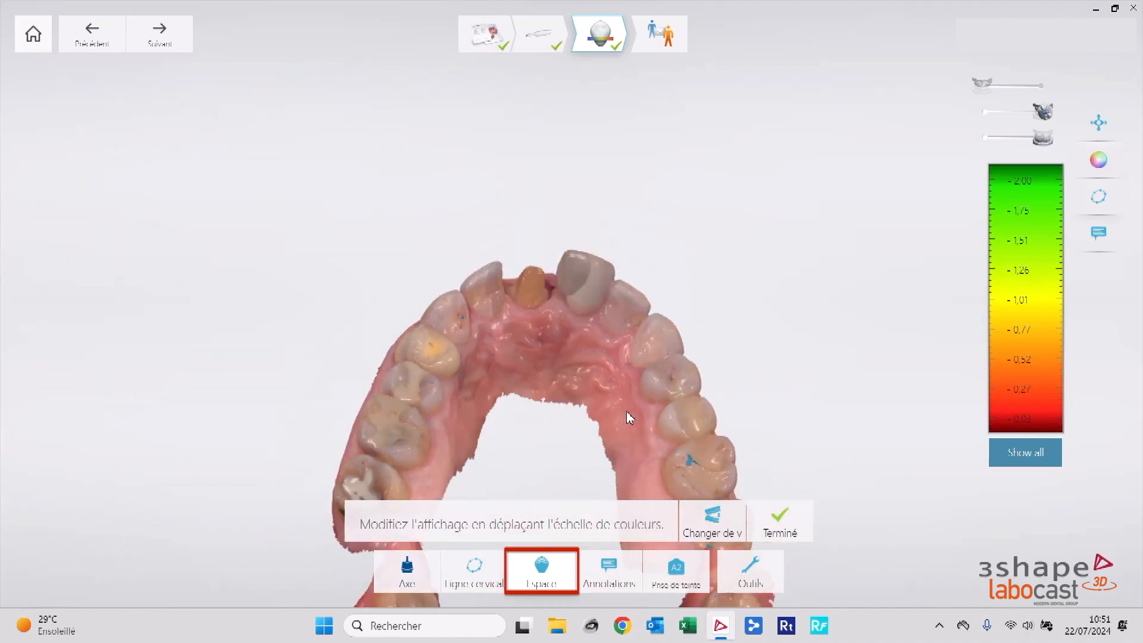
Return the jaws to the closed view and show the full distance colour map.
{"action": "left_click", "coordinate": [712, 520]}
{"action": "left_click", "coordinate": [712, 521]}
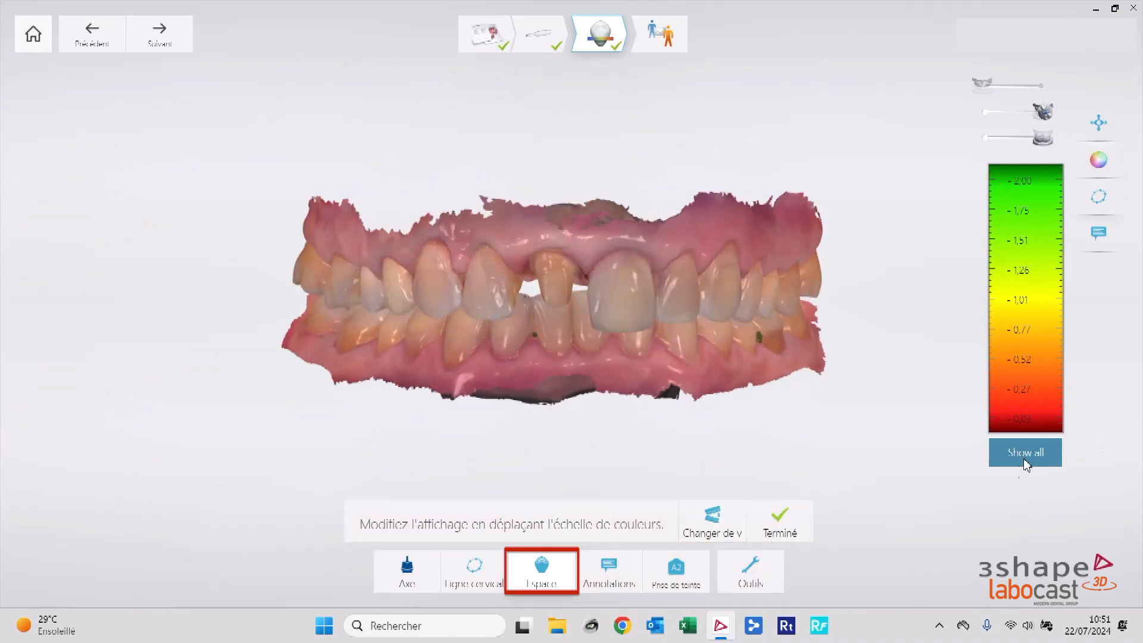
{"action": "left_click", "coordinate": [1026, 463]}
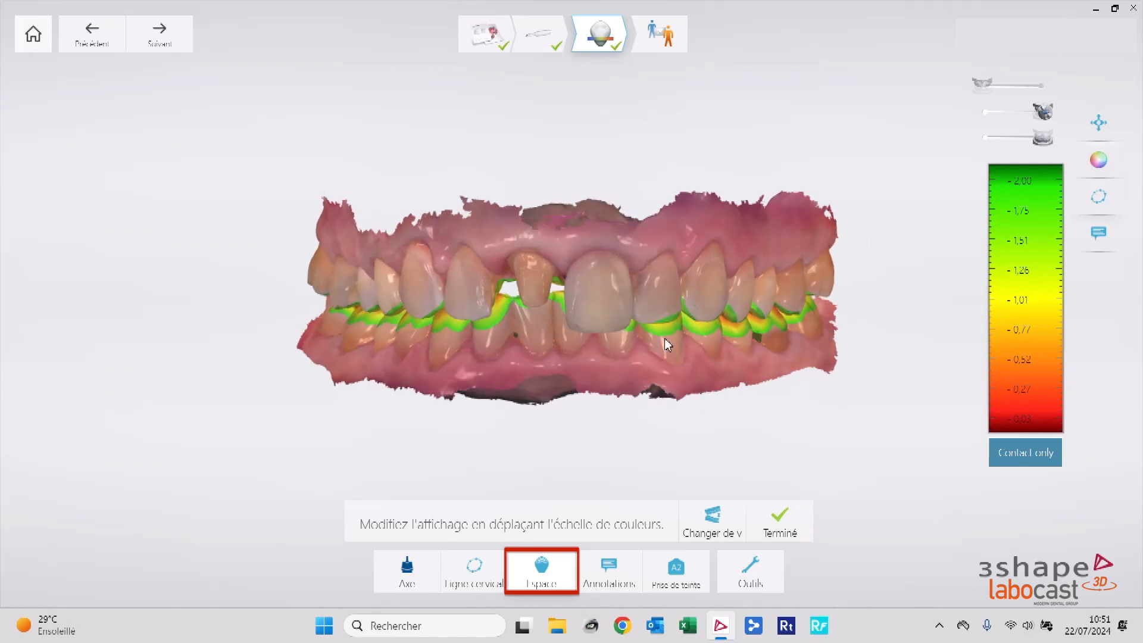
Mark points around the finish line of the tooth 11 preparation to create its cervical line.
{"action": "left_click", "coordinate": [474, 572]}
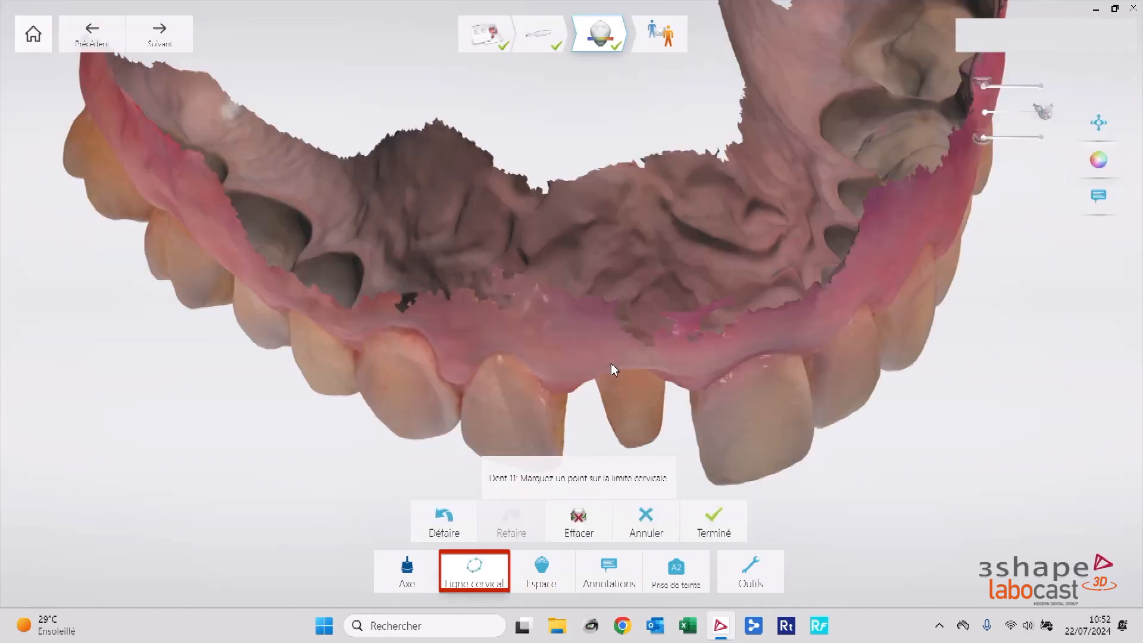
{"action": "right_click_drag", "start_coordinate": [610, 363], "coordinate": [390, 303]}
{"action": "scroll", "coordinate": [609, 298], "scroll_direction": "up", "scroll_amount": 6}
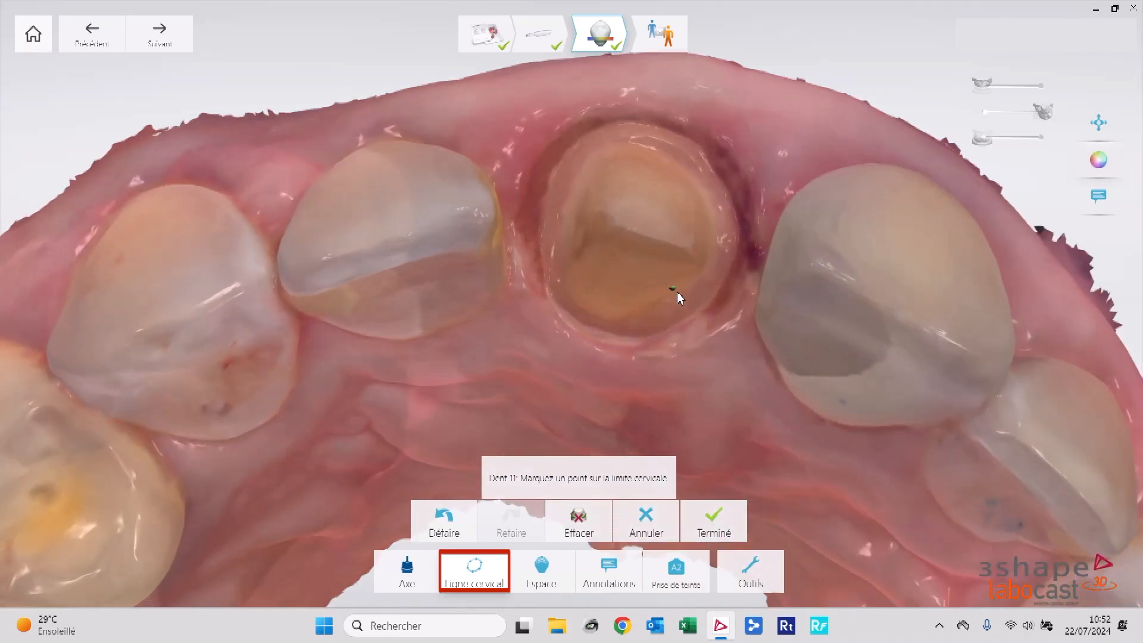
{"action": "right_click_drag", "start_coordinate": [676, 292], "coordinate": [651, 285]}
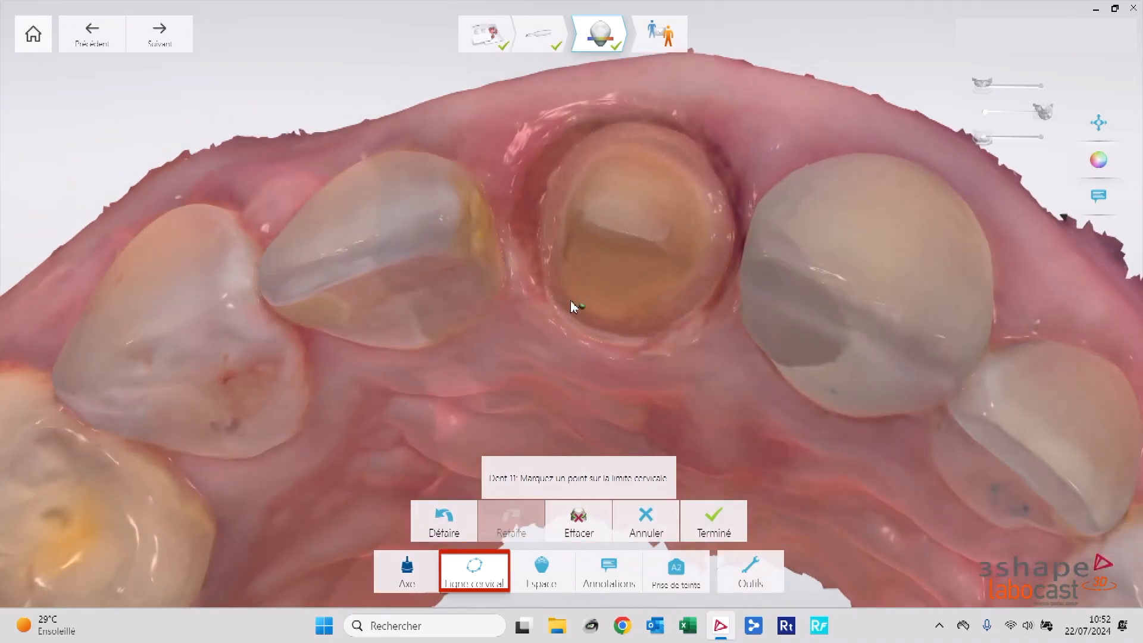
{"action": "left_click", "coordinate": [546, 204]}
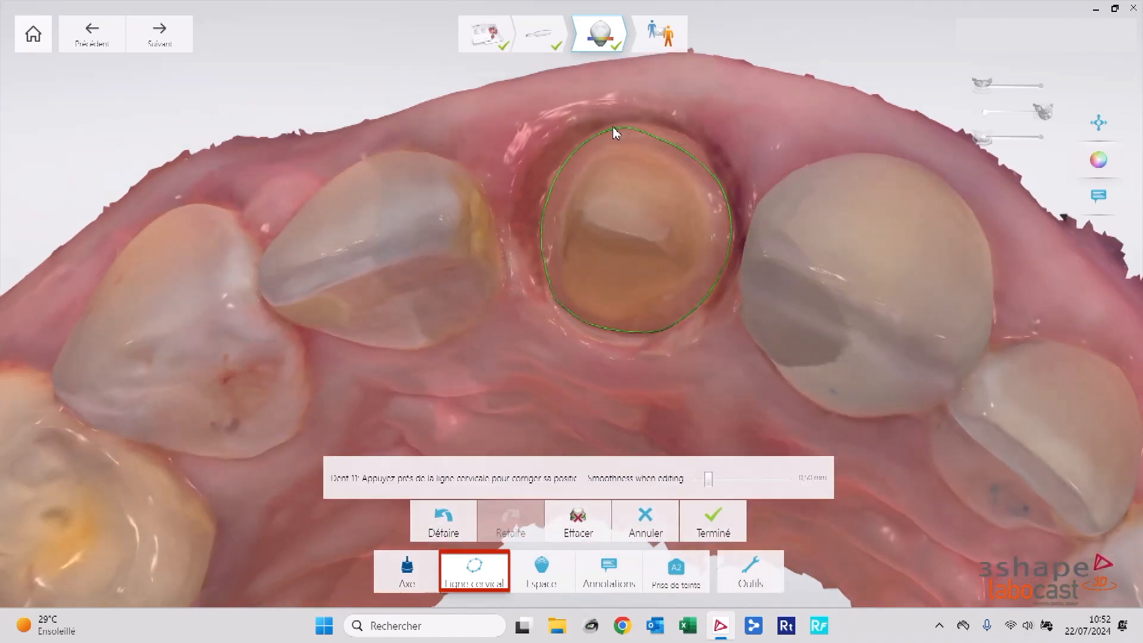
Turn off the scan colours and correct the cervical line of tooth 11 along the palatal edge.
{"action": "right_click_drag", "start_coordinate": [720, 198], "coordinate": [696, 316]}
{"action": "left_click", "coordinate": [1105, 160]}
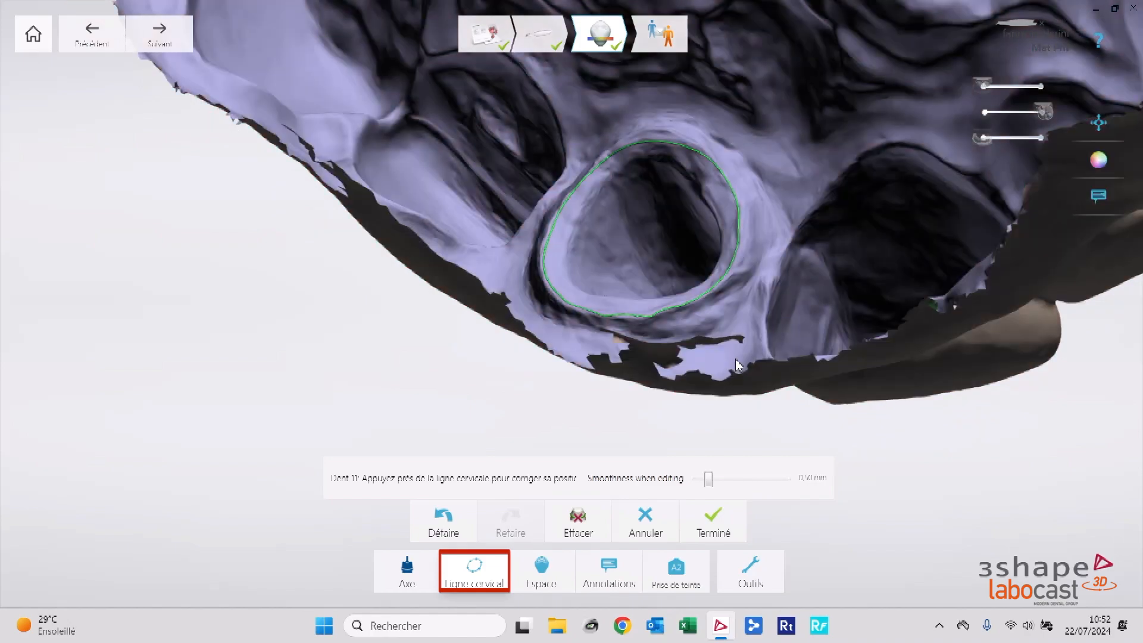
{"action": "right_click_drag", "start_coordinate": [735, 358], "coordinate": [678, 222]}
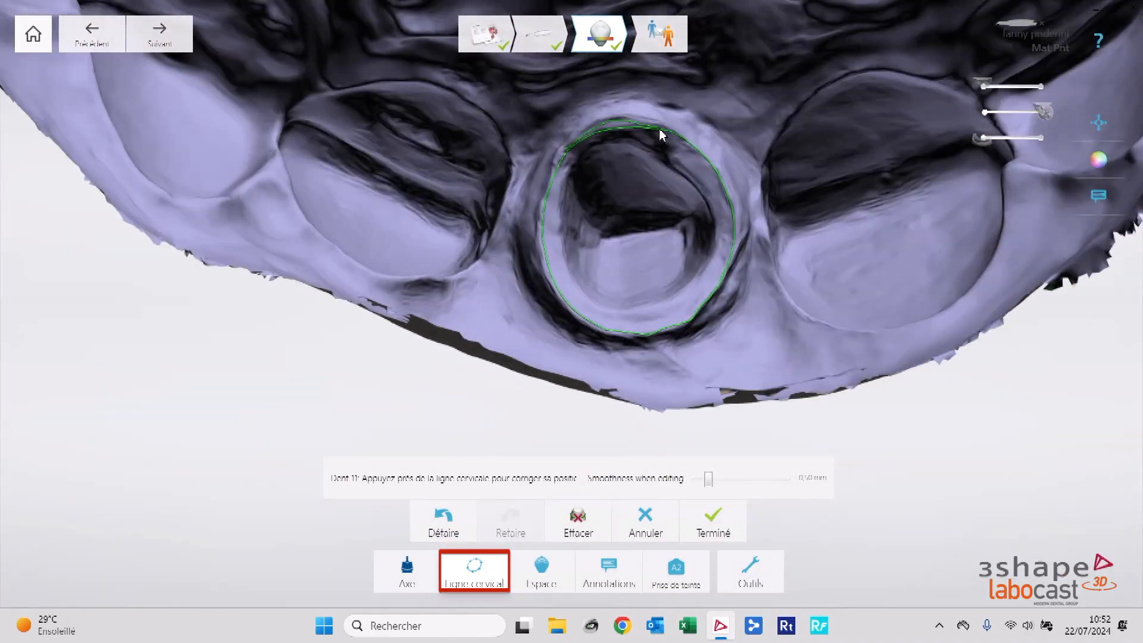
{"action": "left_click_drag", "start_coordinate": [662, 135], "coordinate": [662, 131]}
{"action": "scroll", "coordinate": [600, 204], "scroll_direction": "up", "scroll_amount": 3}
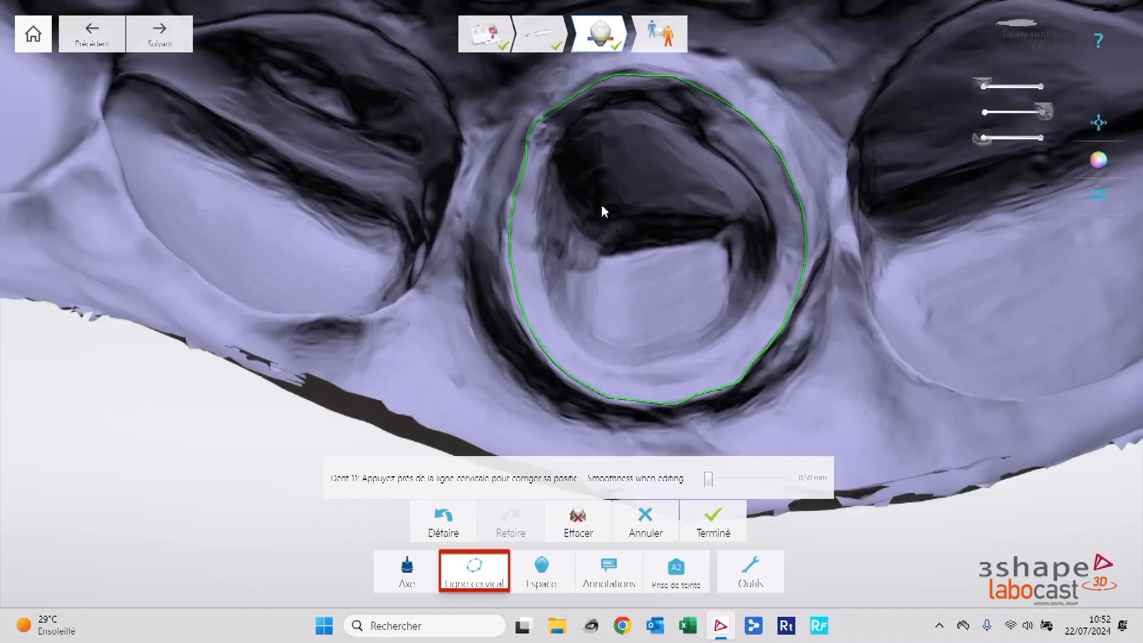
Redraw the sections of tooth 11's cervical line that run around the vestibular side of the preparation.
{"action": "mouse_move", "coordinate": [601, 204]}
{"action": "right_mouse_down"}
{"action": "mouse_move", "coordinate": [682, 264]}
{"action": "mouse_move", "coordinate": [695, 318]}
{"action": "mouse_move", "coordinate": [589, 0]}
{"action": "mouse_move", "coordinate": [676, 229]}
{"action": "mouse_move", "coordinate": [631, 57]}
{"action": "right_mouse_up"}
{"action": "mouse_move", "coordinate": [771, 80]}
{"action": "left_mouse_down"}
{"action": "mouse_move", "coordinate": [795, 96]}
{"action": "mouse_move", "coordinate": [831, 181]}
{"action": "left_mouse_up"}
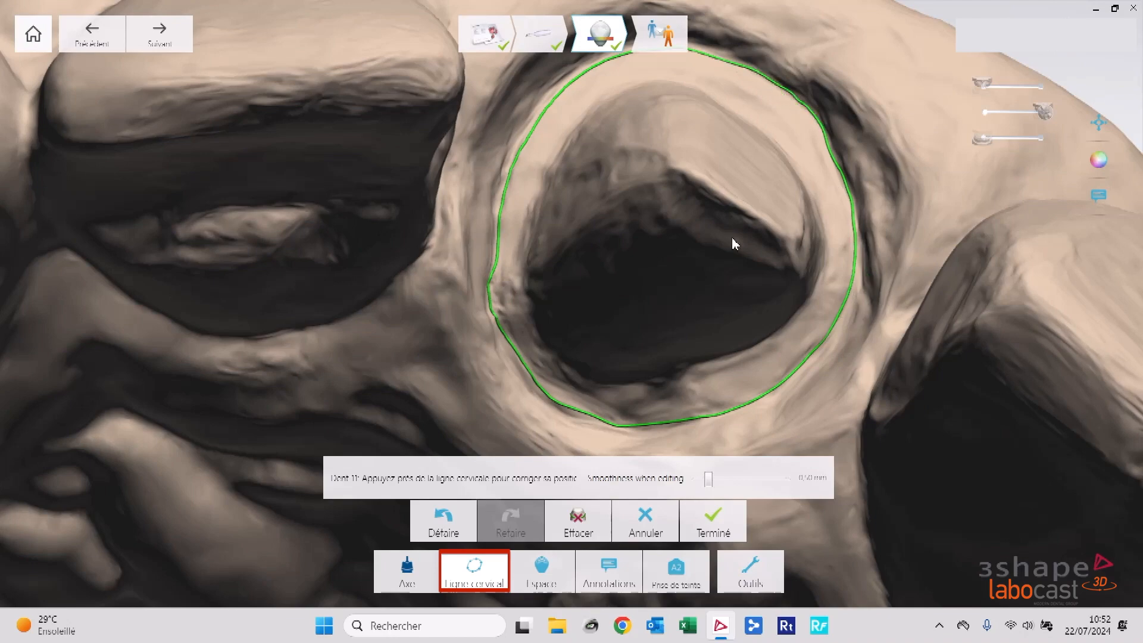
{"action": "mouse_move", "coordinate": [595, 62]}
{"action": "left_mouse_down"}
{"action": "mouse_move", "coordinate": [528, 104]}
{"action": "mouse_move", "coordinate": [494, 209]}
{"action": "left_mouse_up"}
{"action": "right_click_drag", "start_coordinate": [576, 192], "coordinate": [568, 256]}
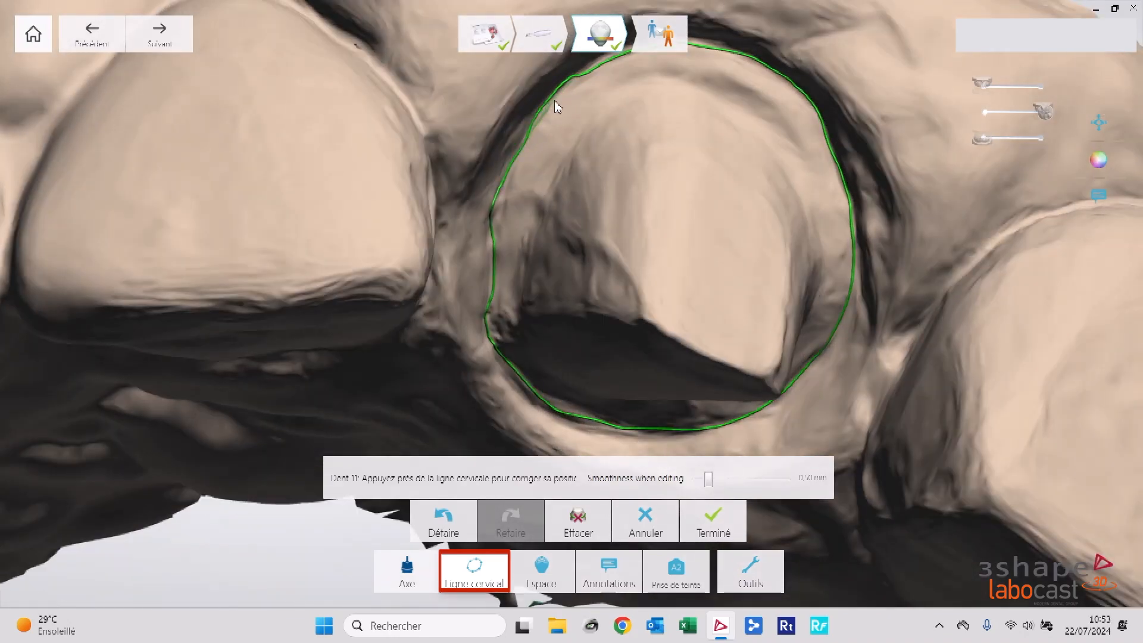
{"action": "right_click_drag", "start_coordinate": [605, 62], "coordinate": [468, 285]}
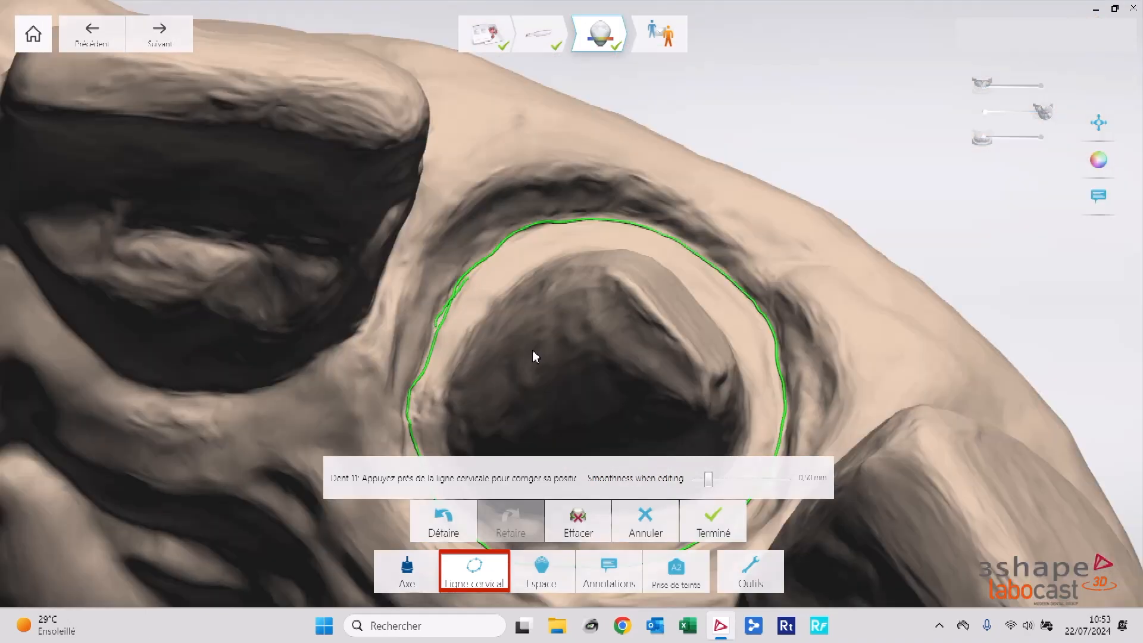
{"action": "middle_click_drag", "start_coordinate": [532, 350], "coordinate": [529, 148]}
{"action": "right_click_drag", "start_coordinate": [529, 148], "coordinate": [495, 208]}
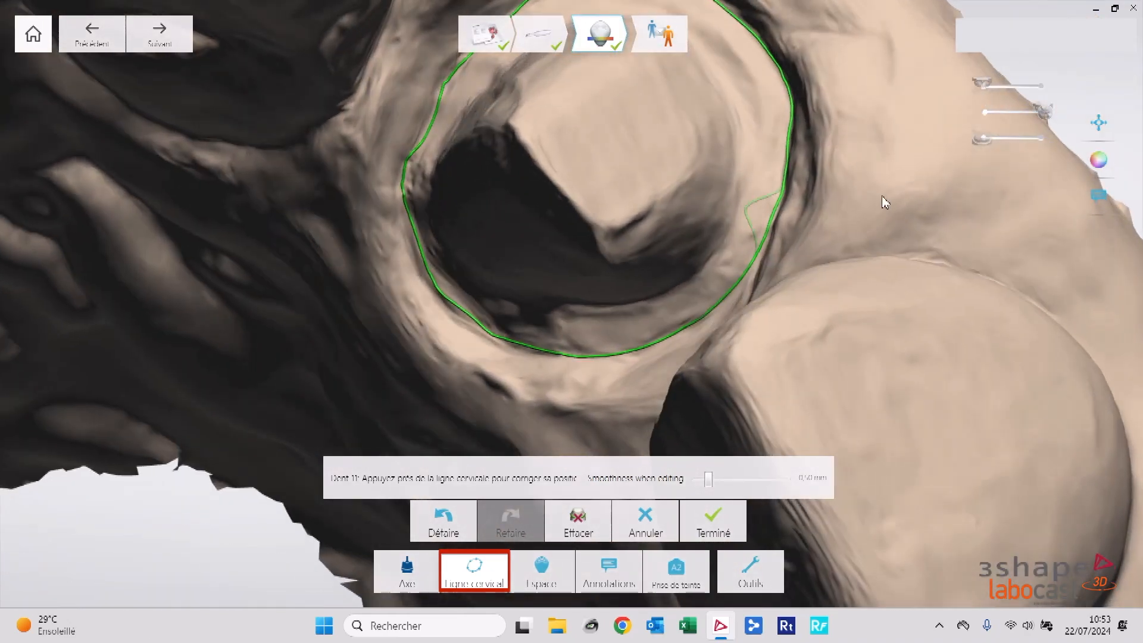
Restore the scan colours, correct the remaining palatal section of tooth 11's cervical line and finish the line.
{"action": "left_click", "coordinate": [1101, 160]}
{"action": "right_click_drag", "start_coordinate": [677, 212], "coordinate": [754, 137]}
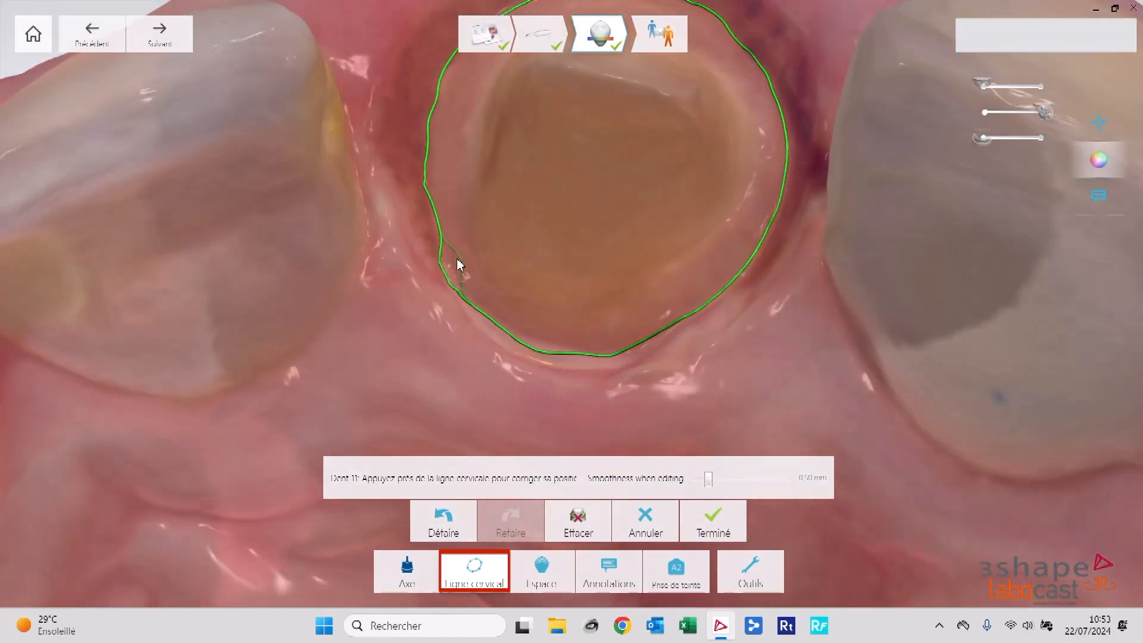
{"action": "left_click", "coordinate": [448, 280]}
{"action": "left_click", "coordinate": [713, 521]}
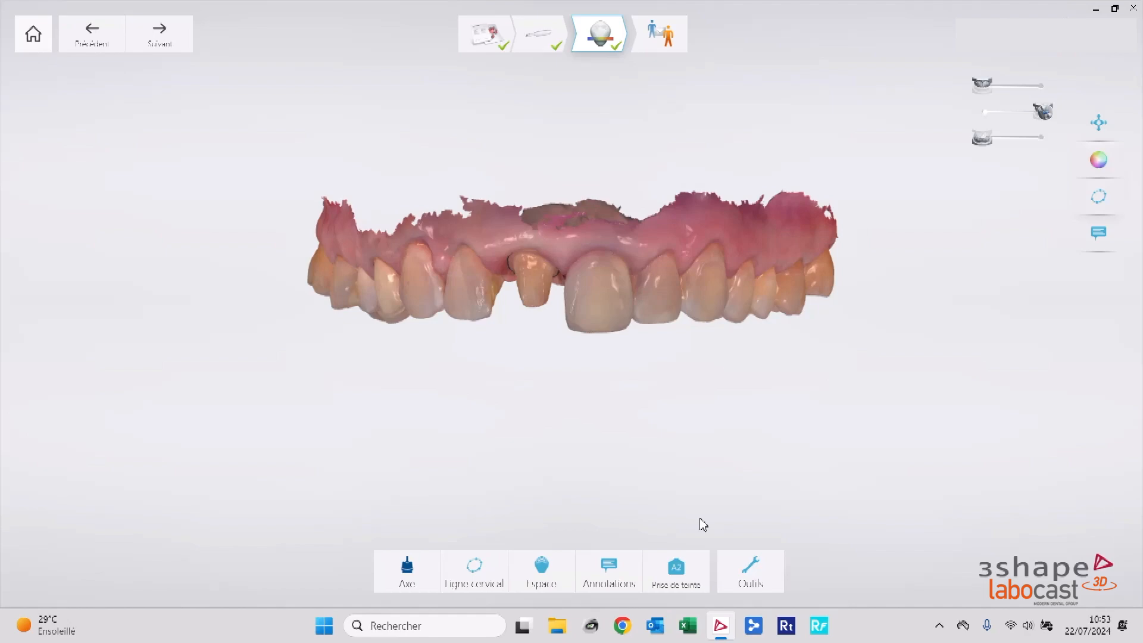
Define the insertion axis of the tooth 11 preparation from an occlusal view of the maxillary scan.
{"action": "left_click", "coordinate": [407, 573]}
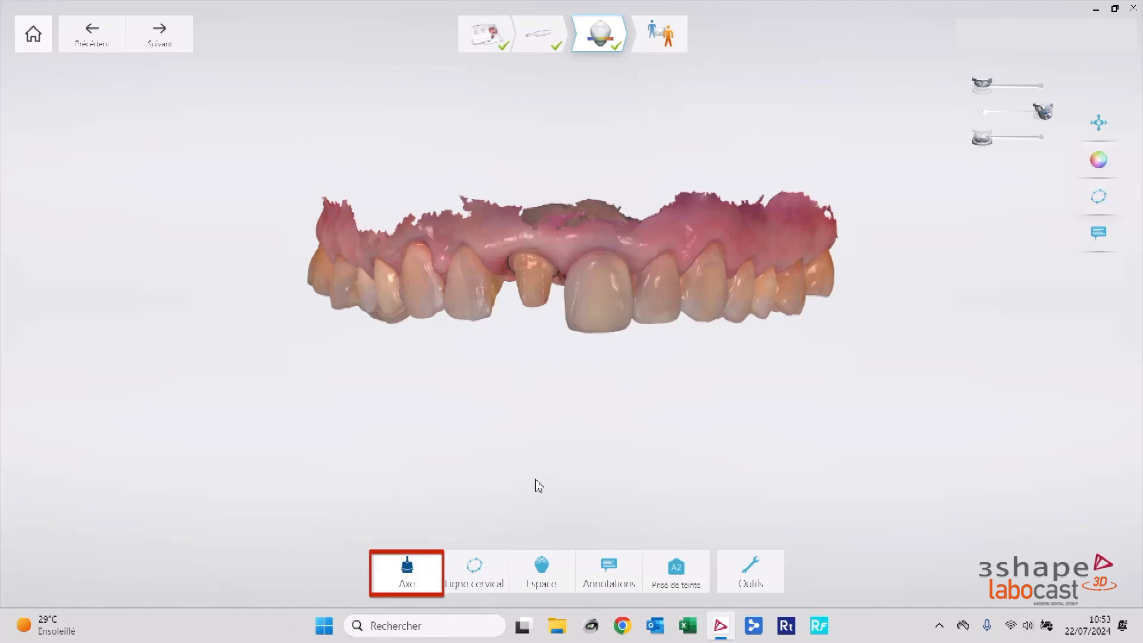
{"action": "middle_click_drag", "start_coordinate": [598, 326], "coordinate": [538, 416]}
{"action": "right_click_drag", "start_coordinate": [538, 416], "coordinate": [539, 366]}
{"action": "scroll", "coordinate": [563, 360], "scroll_direction": "up", "scroll_amount": 5}
{"action": "right_click_drag", "start_coordinate": [873, 585], "coordinate": [259, 283]}
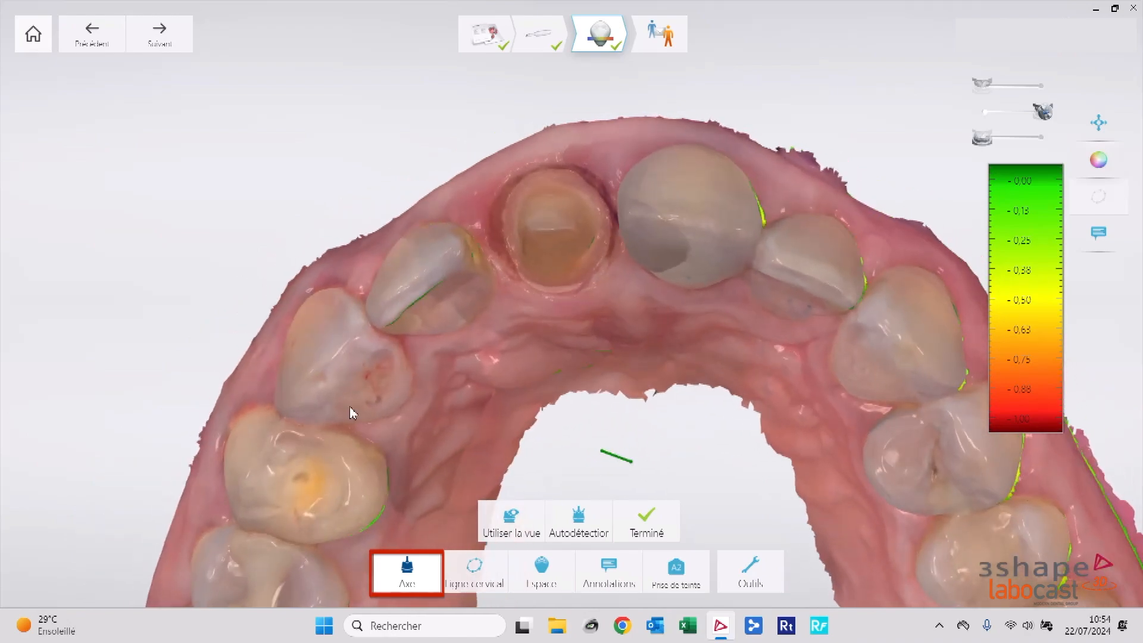
{"action": "left_click", "coordinate": [511, 518]}
{"action": "right_click_drag", "start_coordinate": [619, 415], "coordinate": [648, 460]}
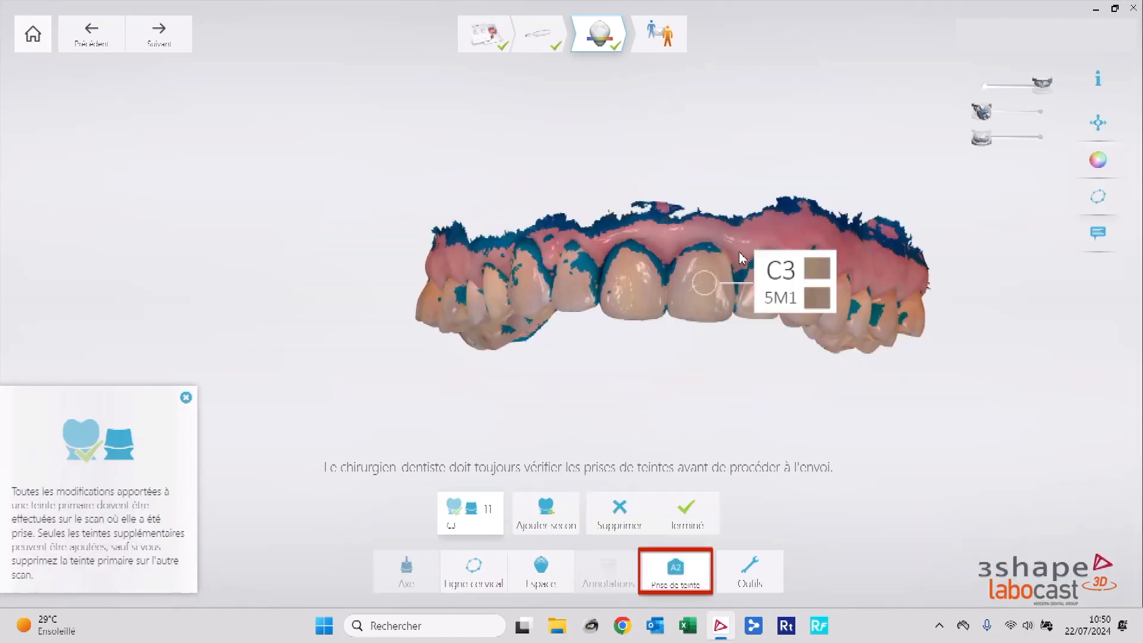
Measure the shade of the upper right central incisor on the pre-preparation scan.
{"action": "left_click", "coordinate": [636, 291]}
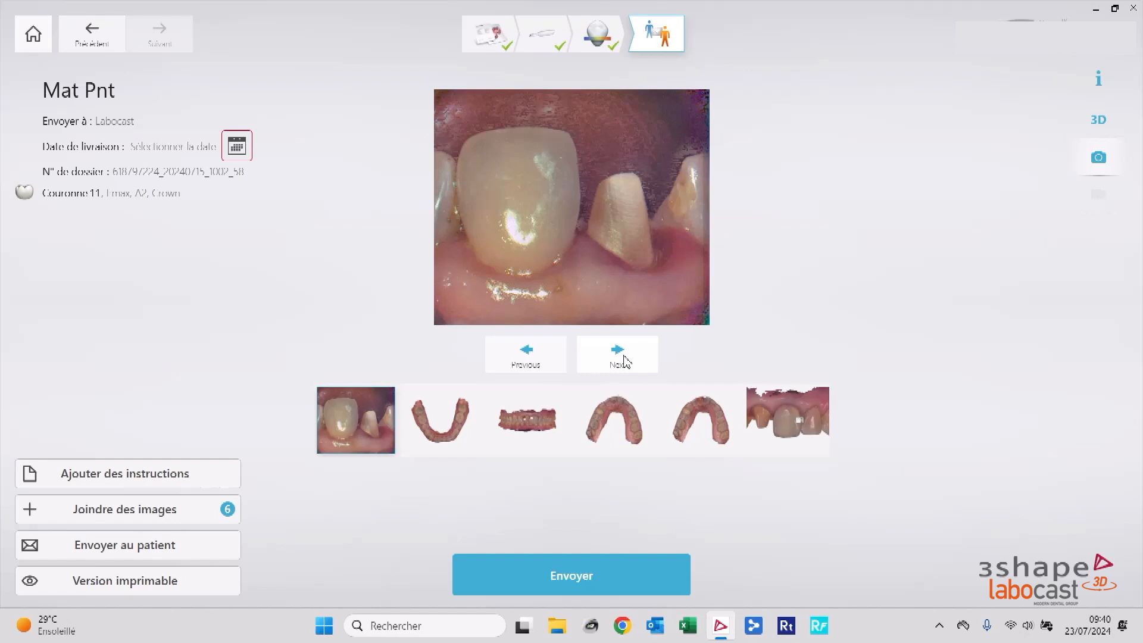
Set the delivery date of the case to 31 July 2024 at 11:00.
{"action": "left_click", "coordinate": [625, 361]}
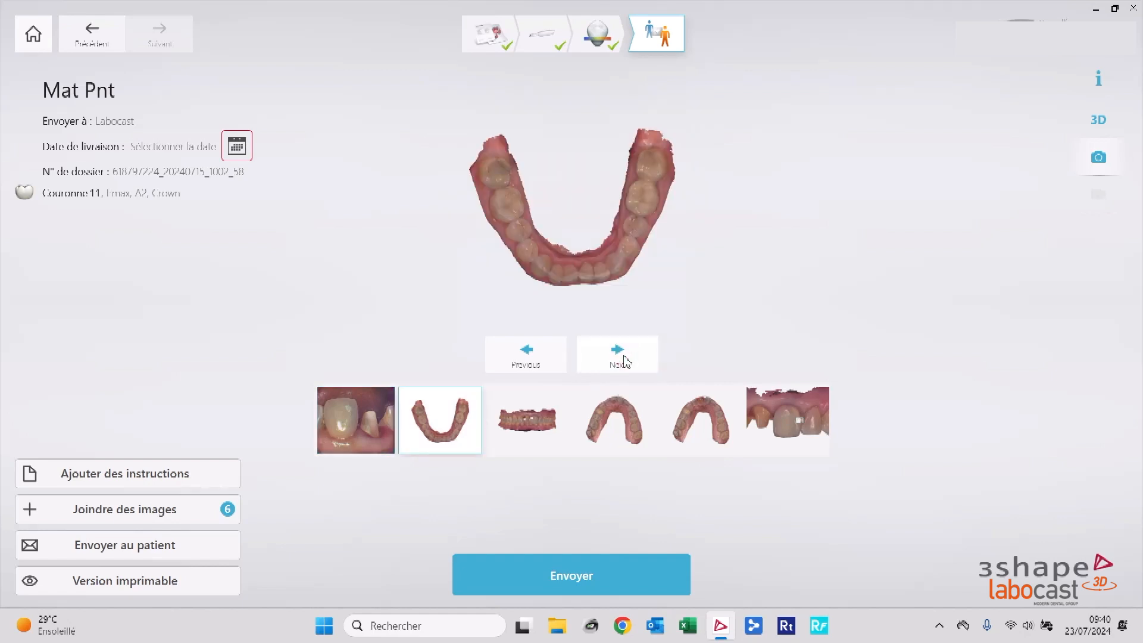
{"action": "left_click", "coordinate": [236, 148]}
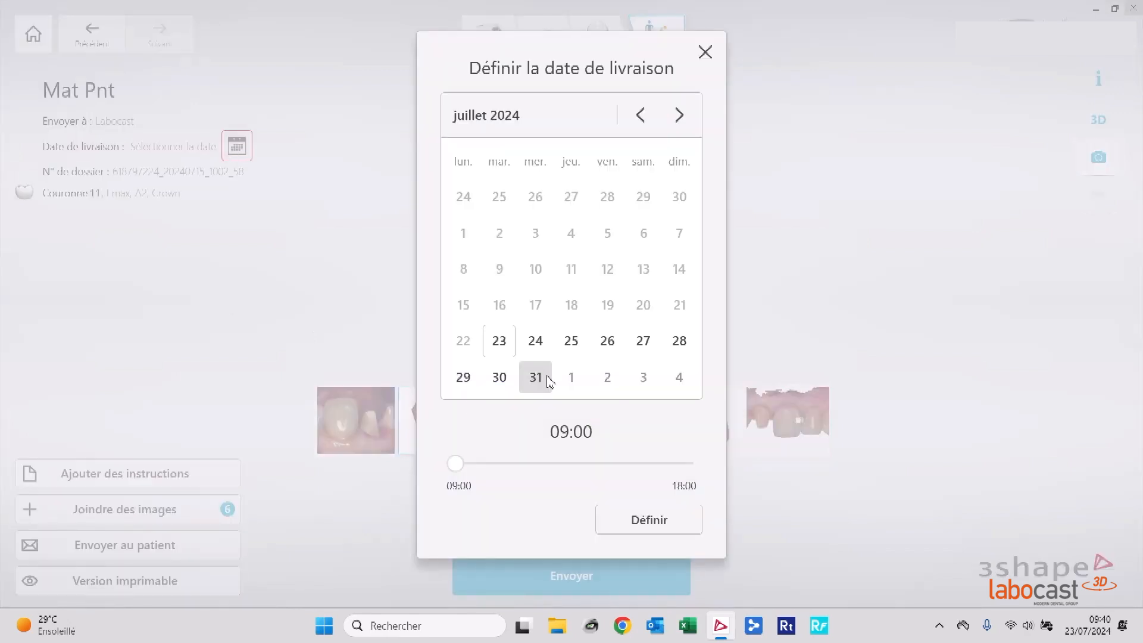
{"action": "left_click", "coordinate": [535, 379]}
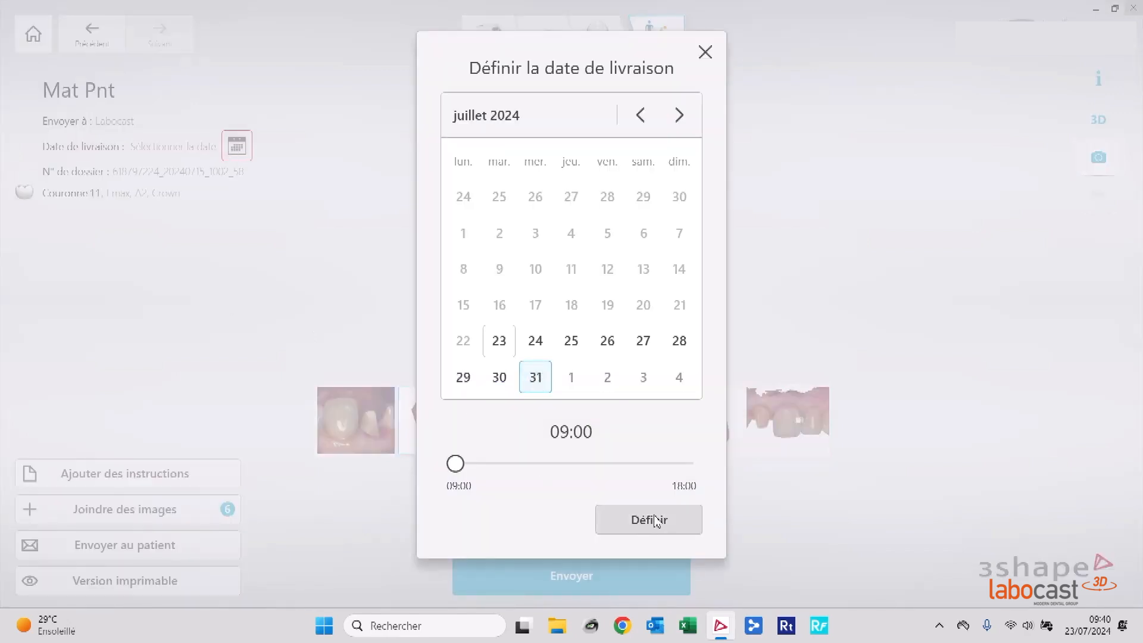
{"action": "left_click_drag", "start_coordinate": [455, 464], "coordinate": [512, 470]}
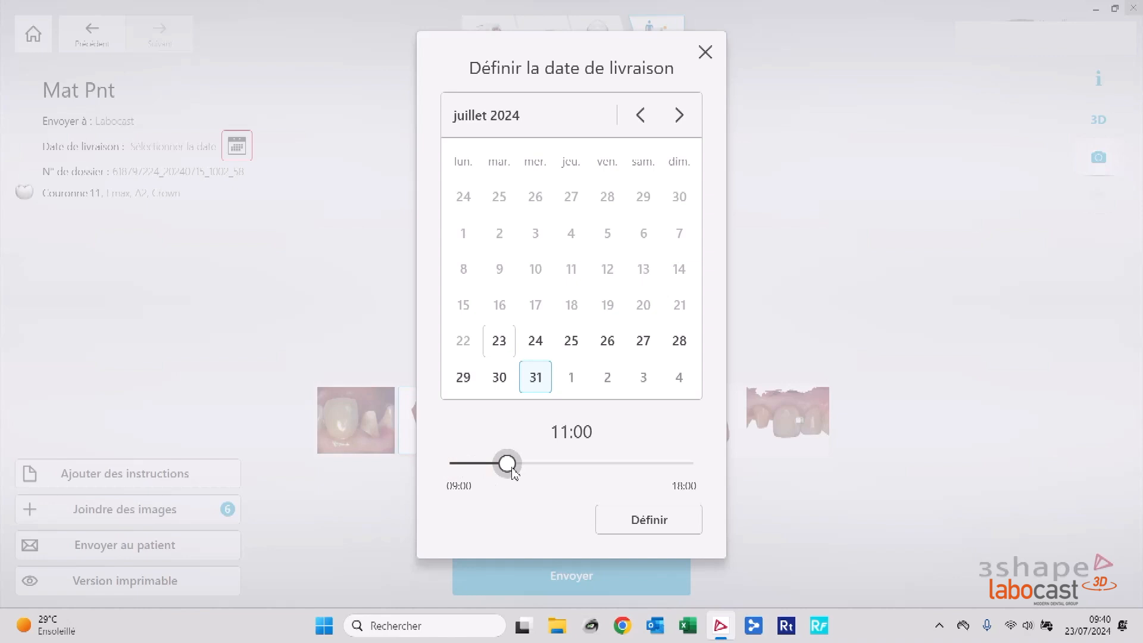
{"action": "left_click", "coordinate": [652, 522]}
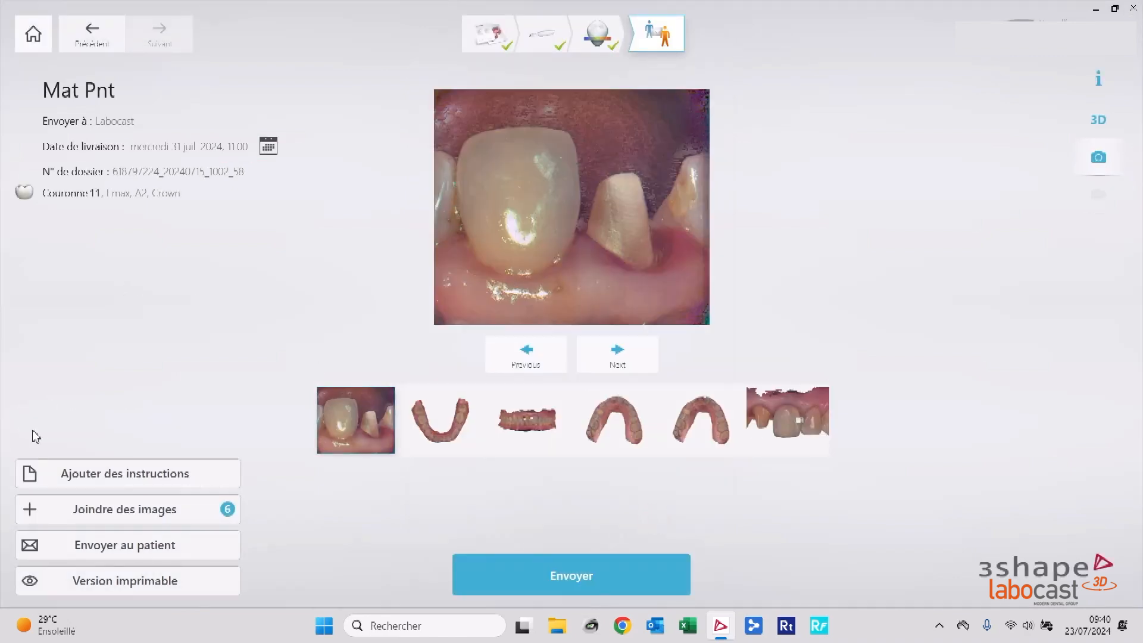
Add the case instruction "veuillez respecter la limite cervicale telle qu'elle a été définie".
{"action": "left_click", "coordinate": [119, 482]}
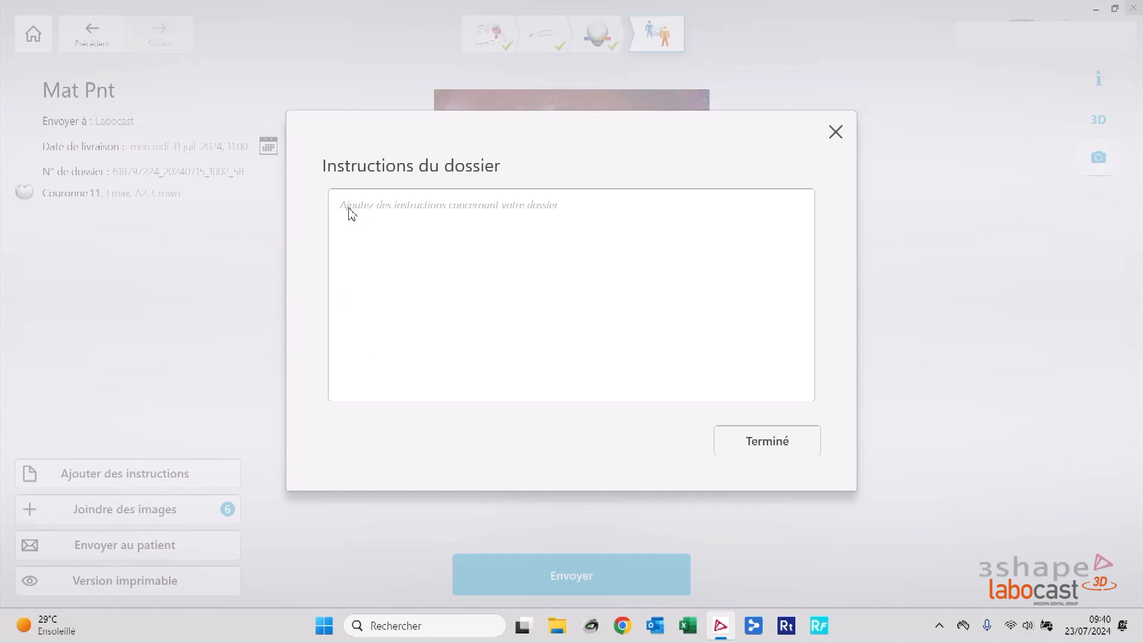
{"action": "left_click", "coordinate": [350, 213]}
{"action": "type", "text": "R"}
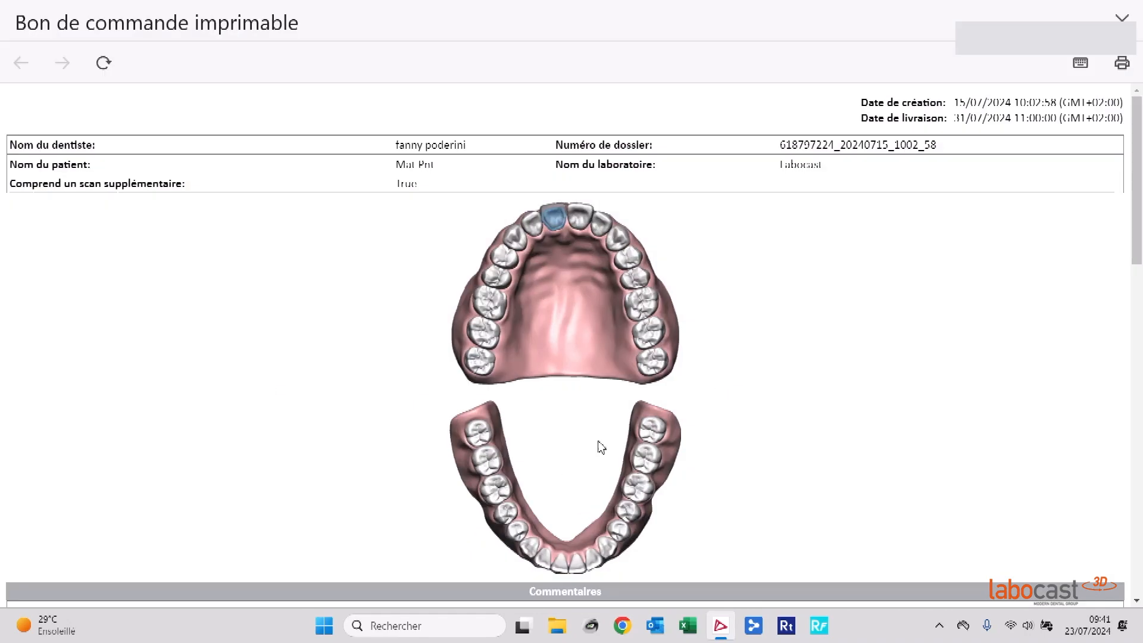
Review the printable order form's images, comments and restoration details, and close it.
{"action": "scroll", "coordinate": [597, 435], "scroll_direction": "down", "scroll_amount": 9}
{"action": "scroll", "coordinate": [597, 434], "scroll_direction": "down", "scroll_amount": 6}
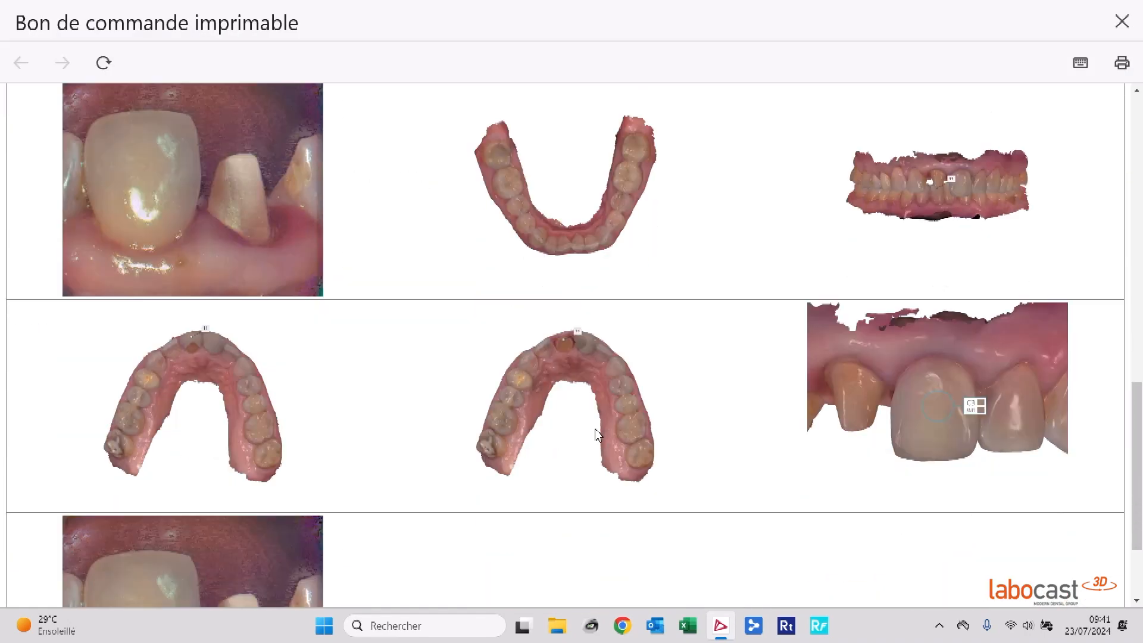
{"action": "scroll", "coordinate": [597, 433], "scroll_direction": "up", "scroll_amount": 12}
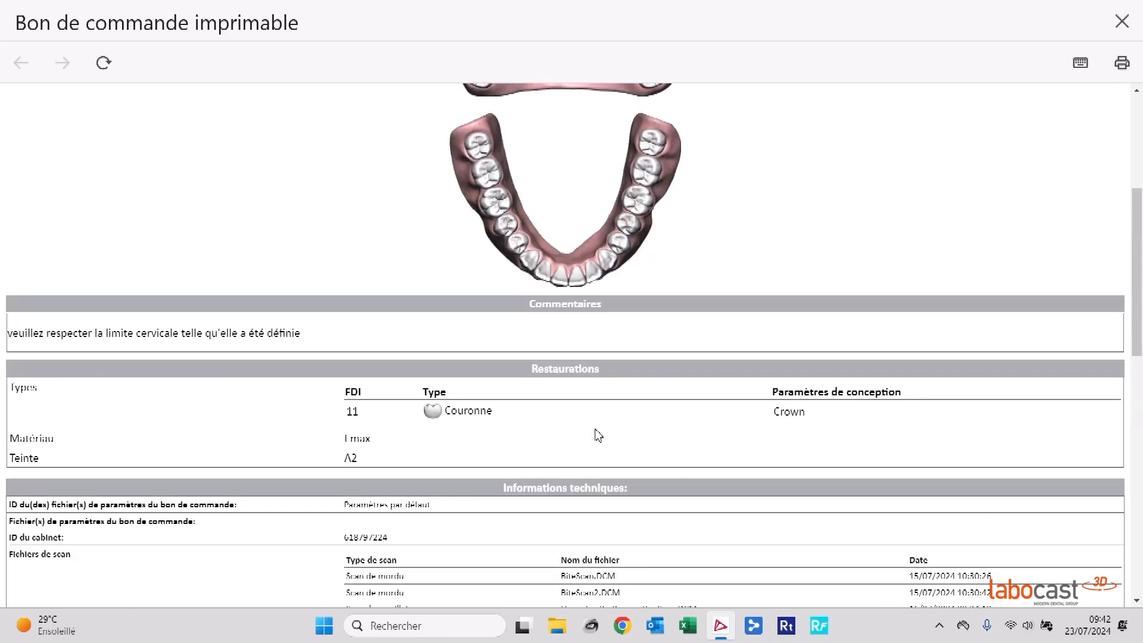
{"action": "left_click", "coordinate": [1120, 19]}
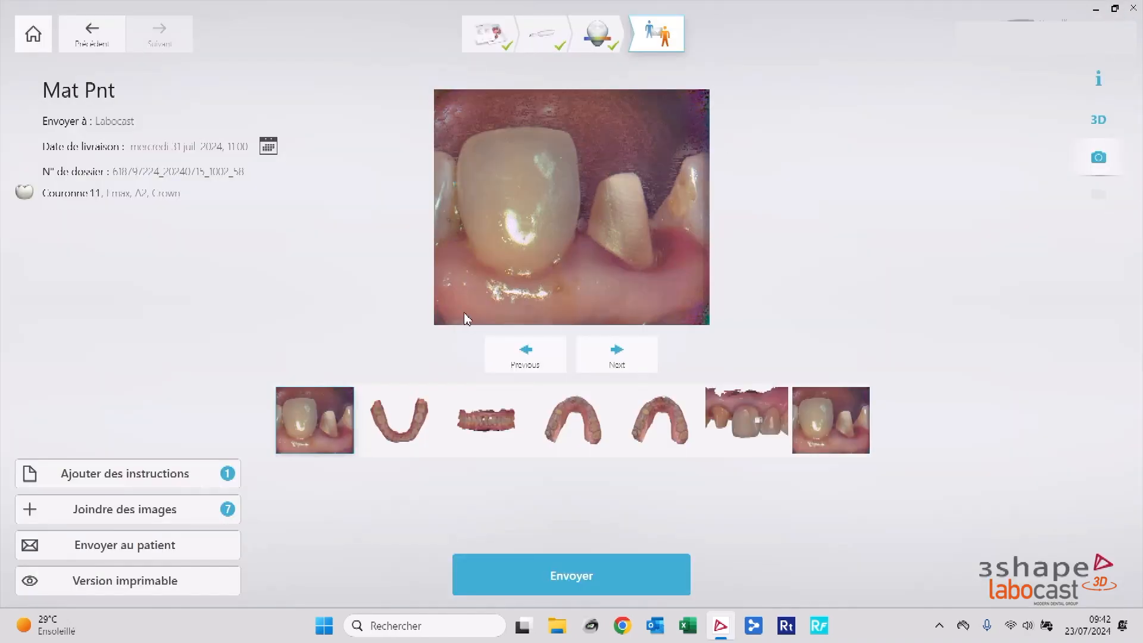